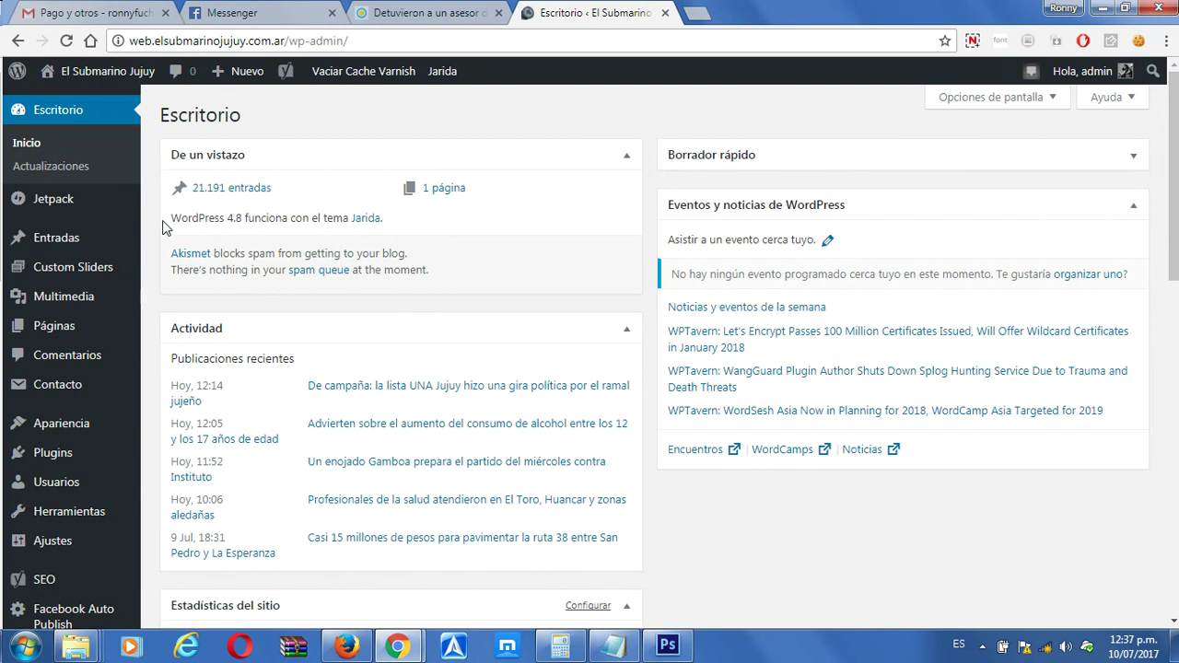
Check the WordPress version shown in the dashboard overview
drag(169, 219, 239, 228)
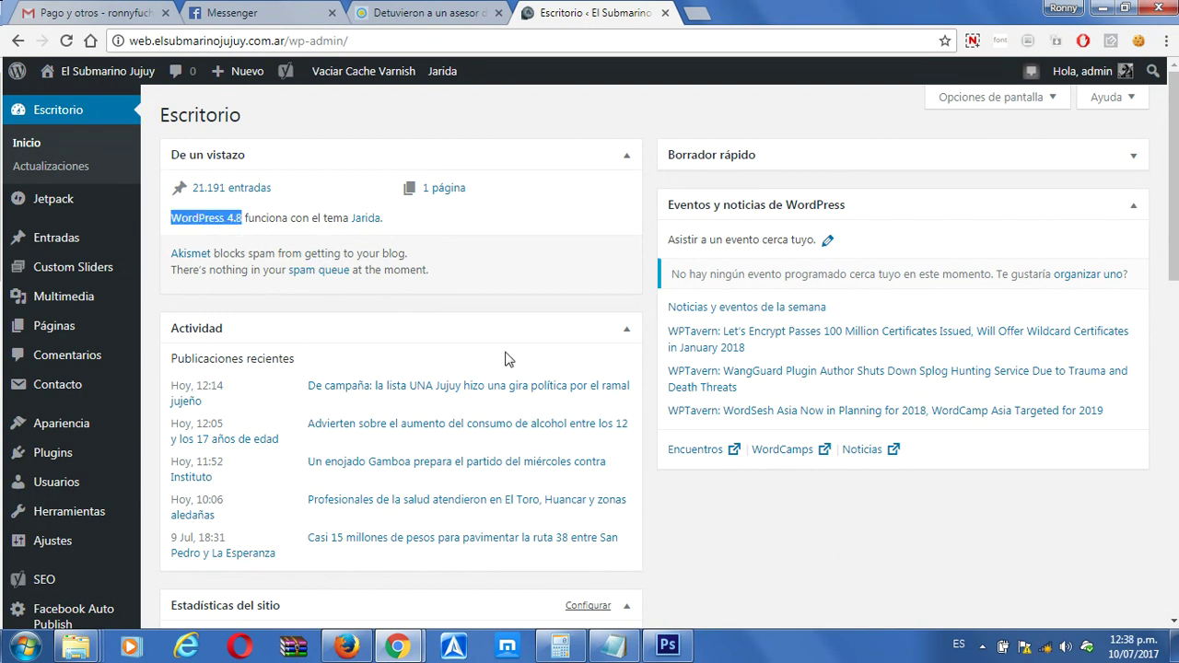
click(396, 214)
drag(396, 215, 479, 236)
click(475, 237)
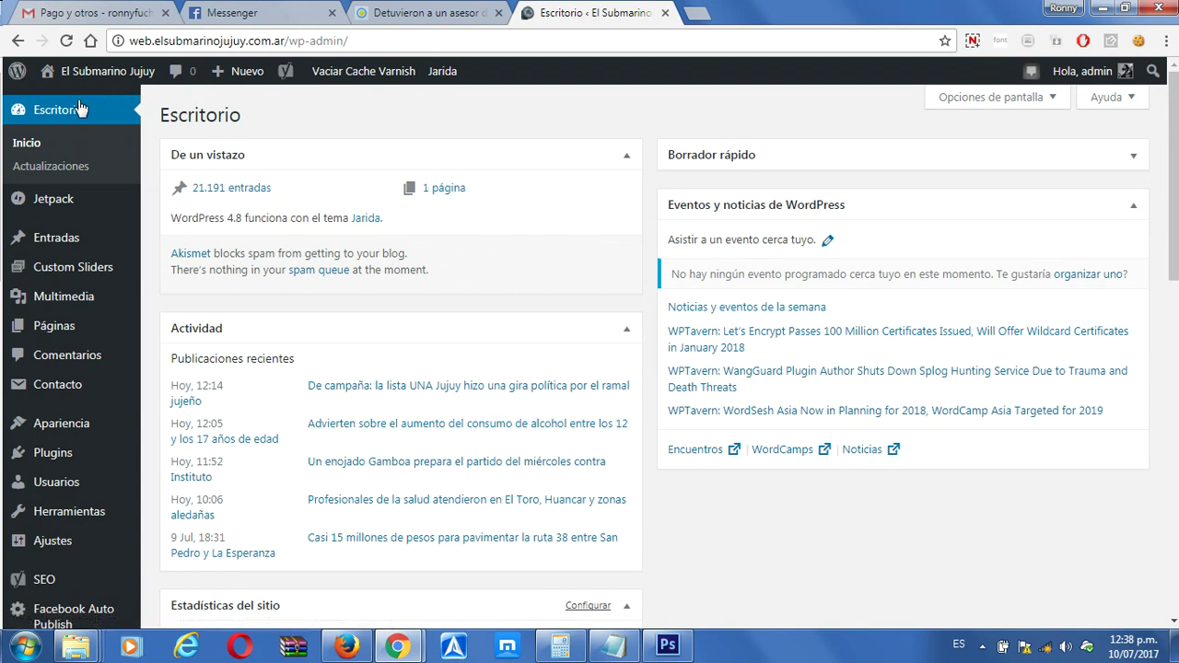
Open the page for adding new media and check the maximum upload size
mouse_move(78, 302)
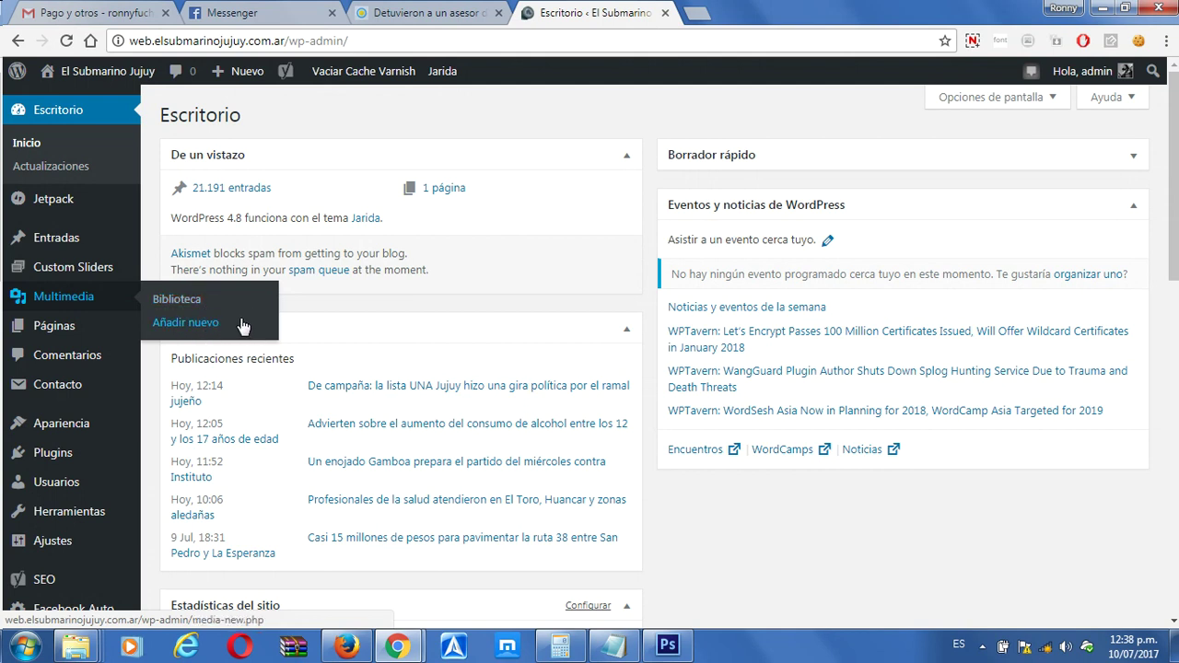
click(190, 324)
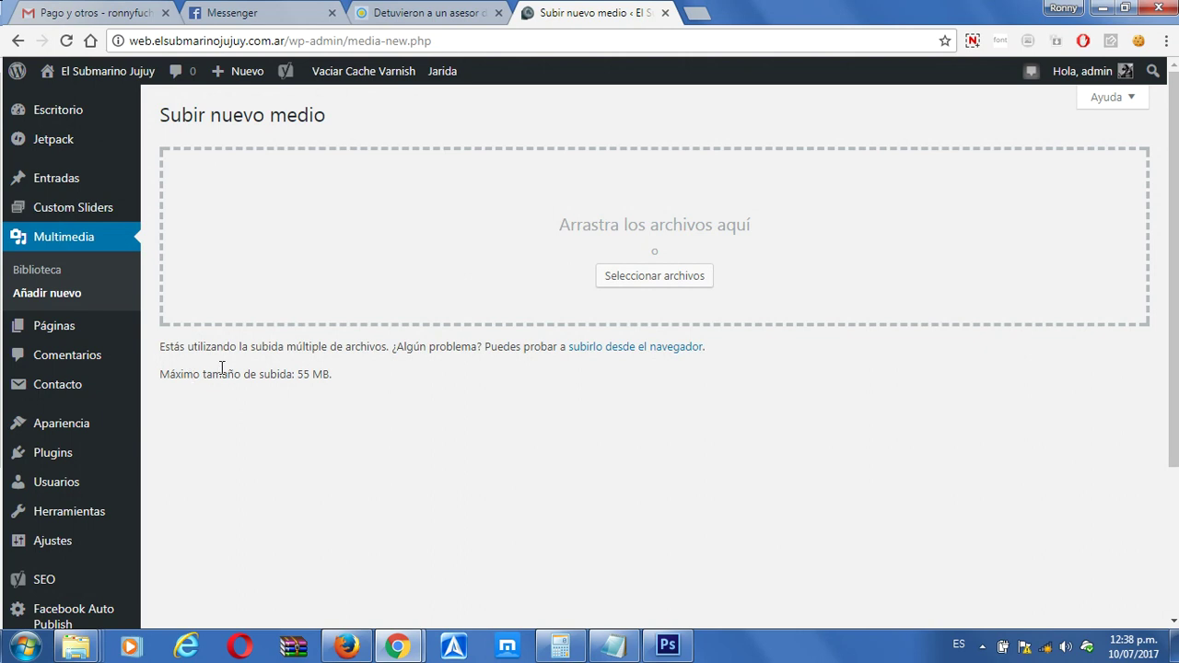
drag(158, 374, 337, 387)
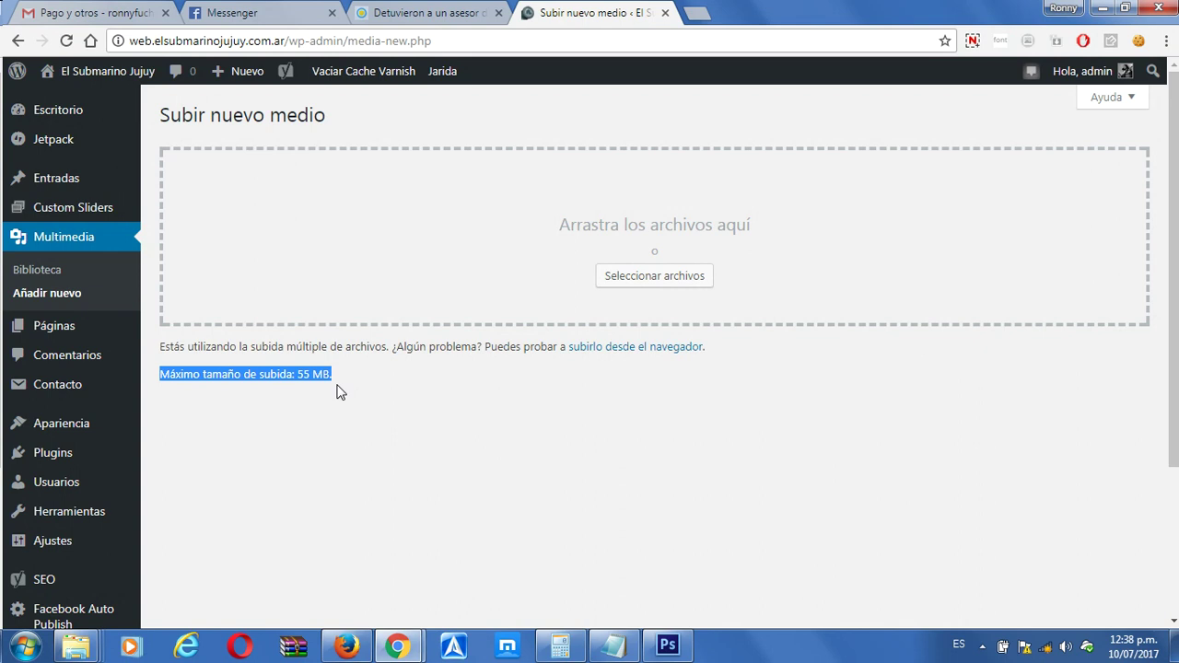
drag(318, 375, 295, 374)
click(385, 387)
drag(286, 374, 331, 376)
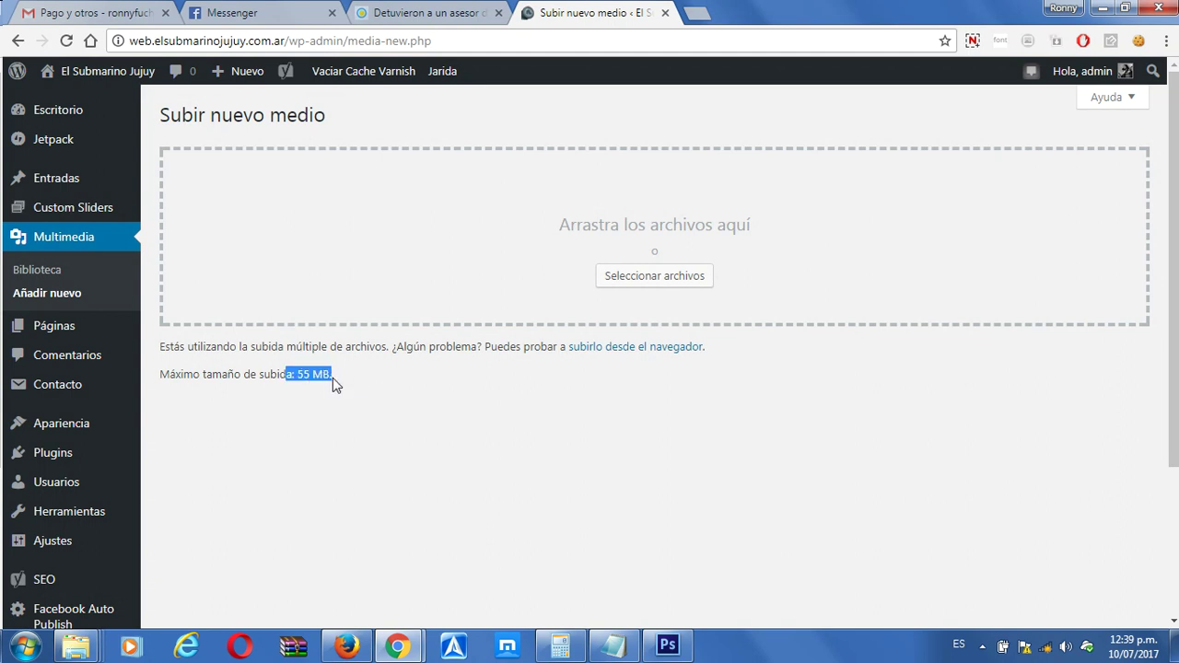
click(332, 376)
drag(330, 374, 296, 372)
click(427, 455)
Start selecting files to upload and browse to the "bannrs nuevo sitio" folder inside ElSubmarino on drive D
click(654, 277)
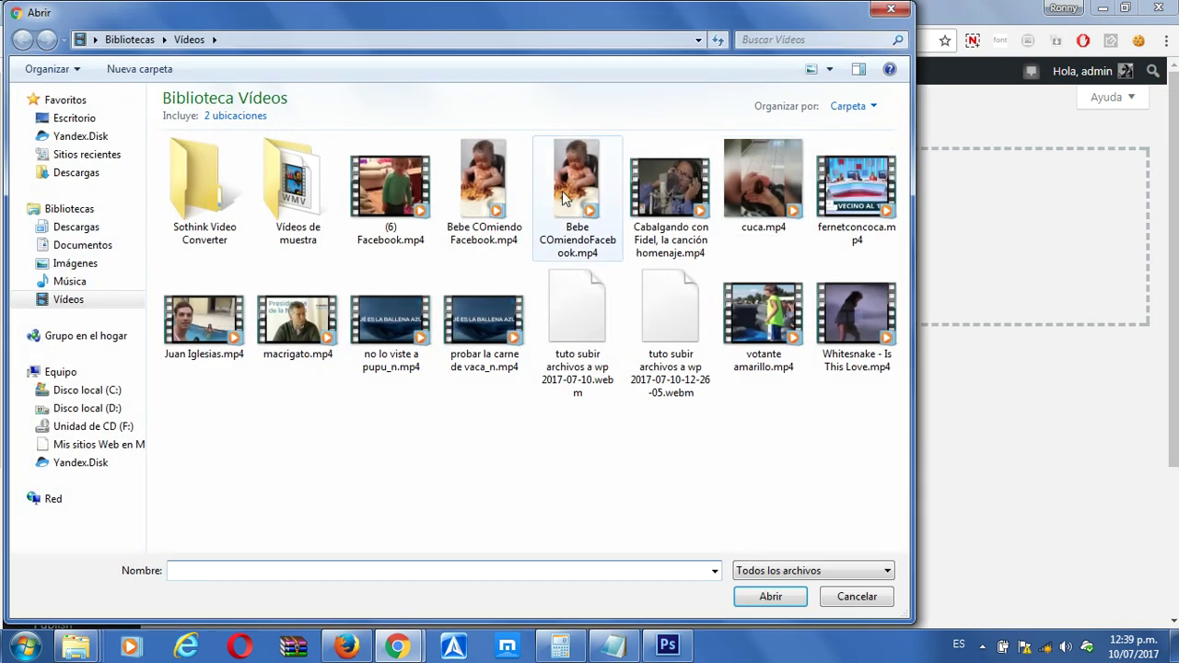
click(125, 40)
click(55, 409)
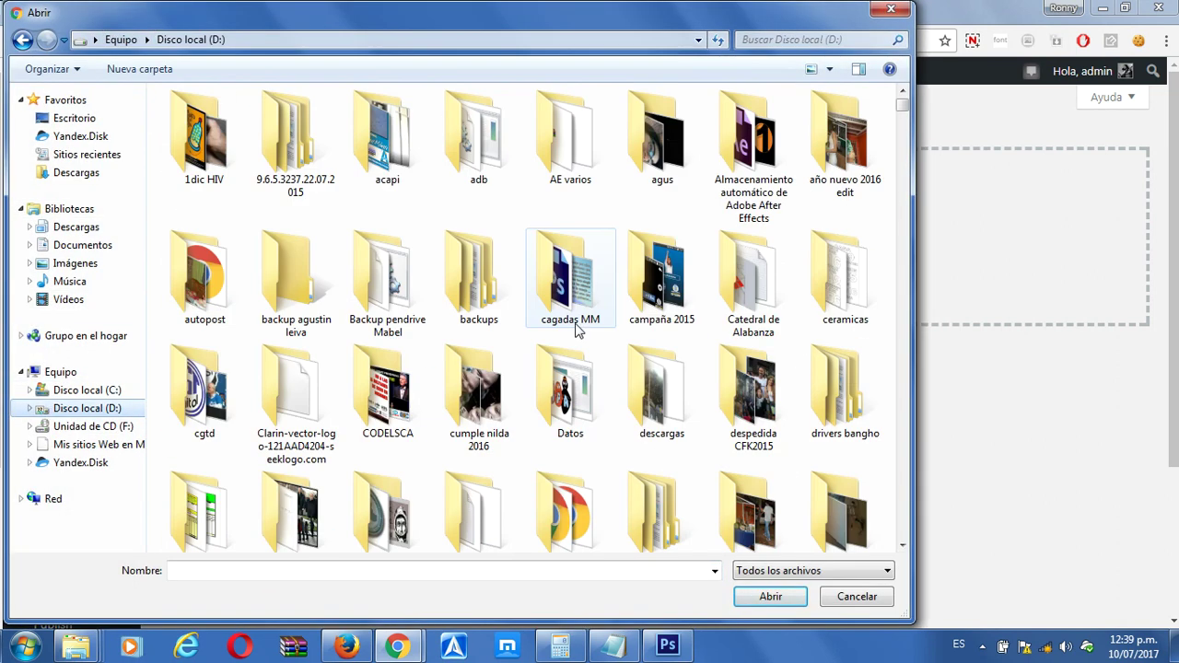
scroll(479, 415, down, 5)
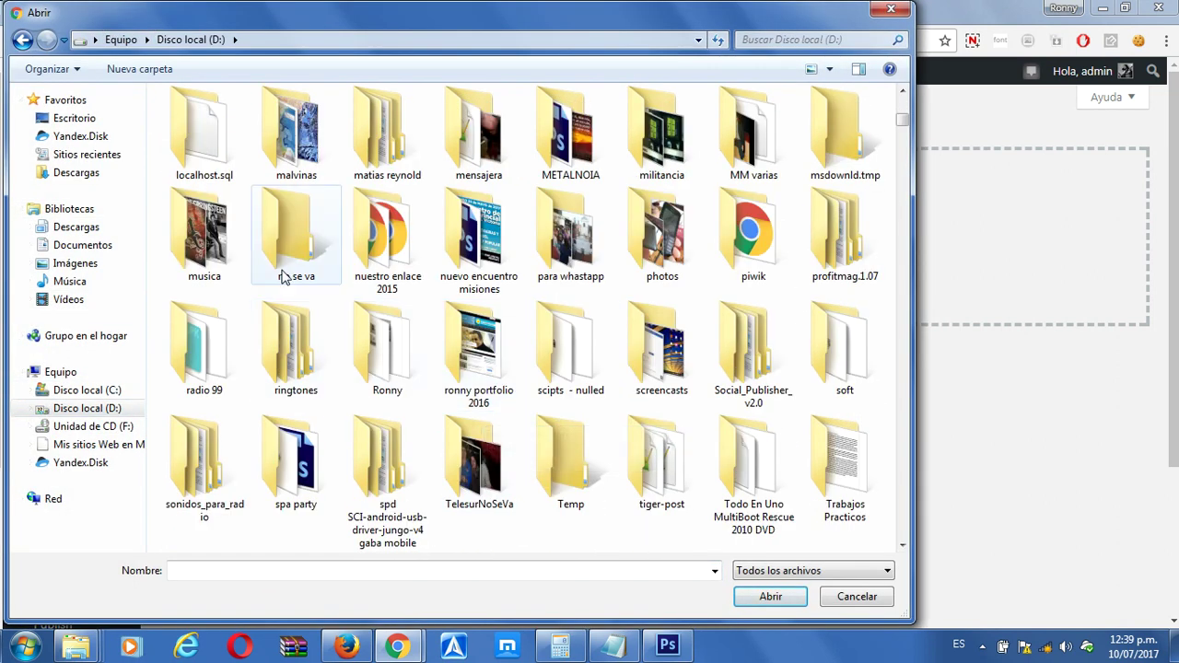
scroll(599, 442, up, 3)
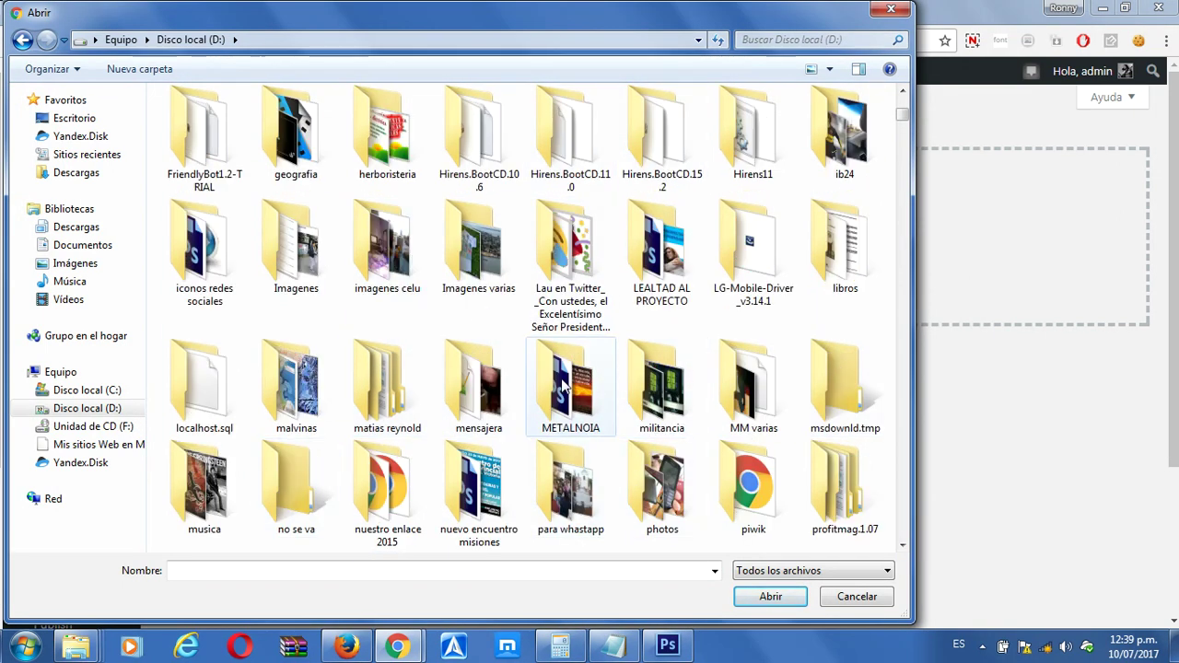
scroll(399, 405, up, 3)
double_click(406, 256)
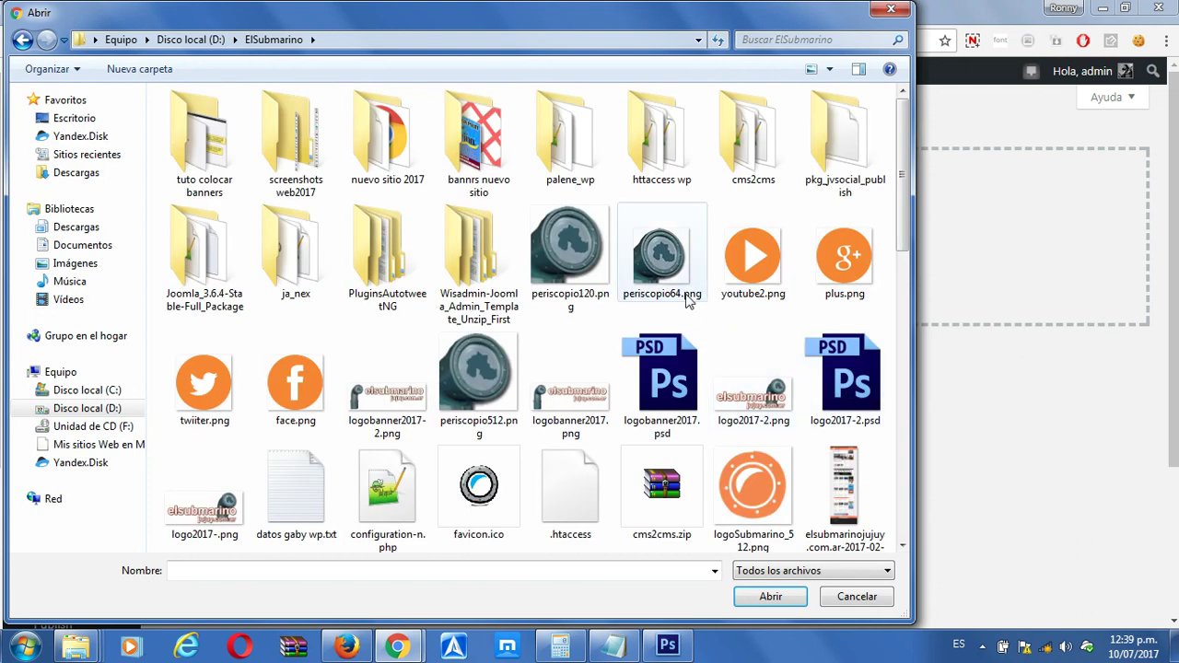
double_click(464, 116)
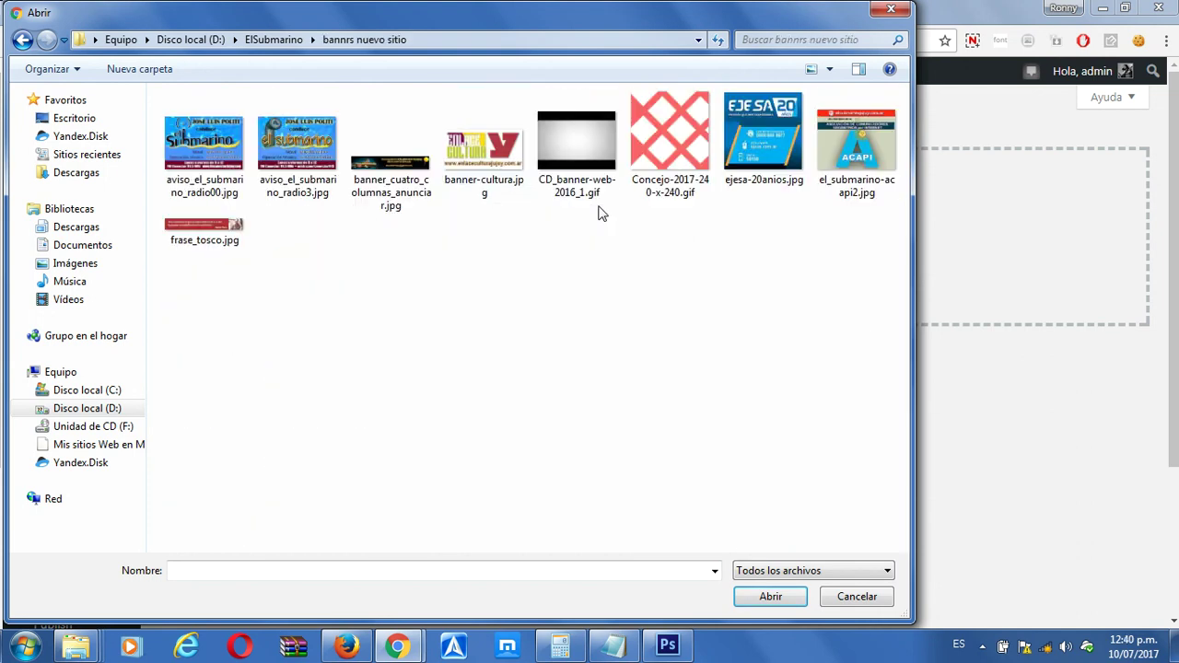
click(388, 164)
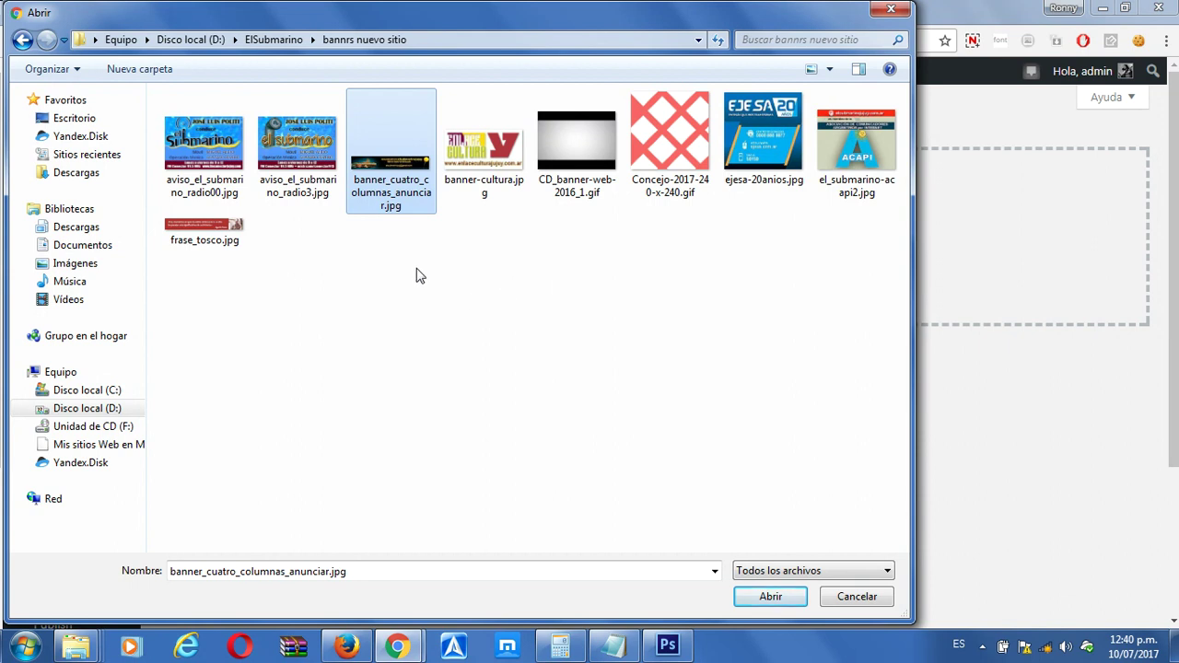
ctrl+click(230, 238)
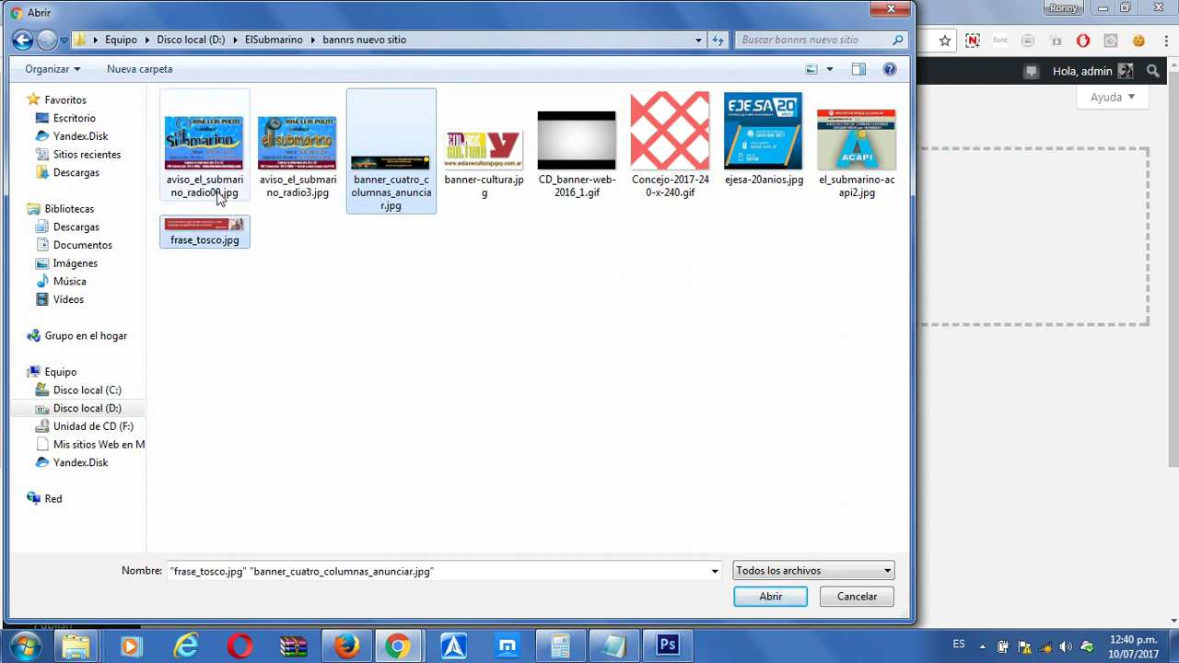
ctrl+click(200, 150)
ctrl+click(289, 145)
ctrl+click(590, 147)
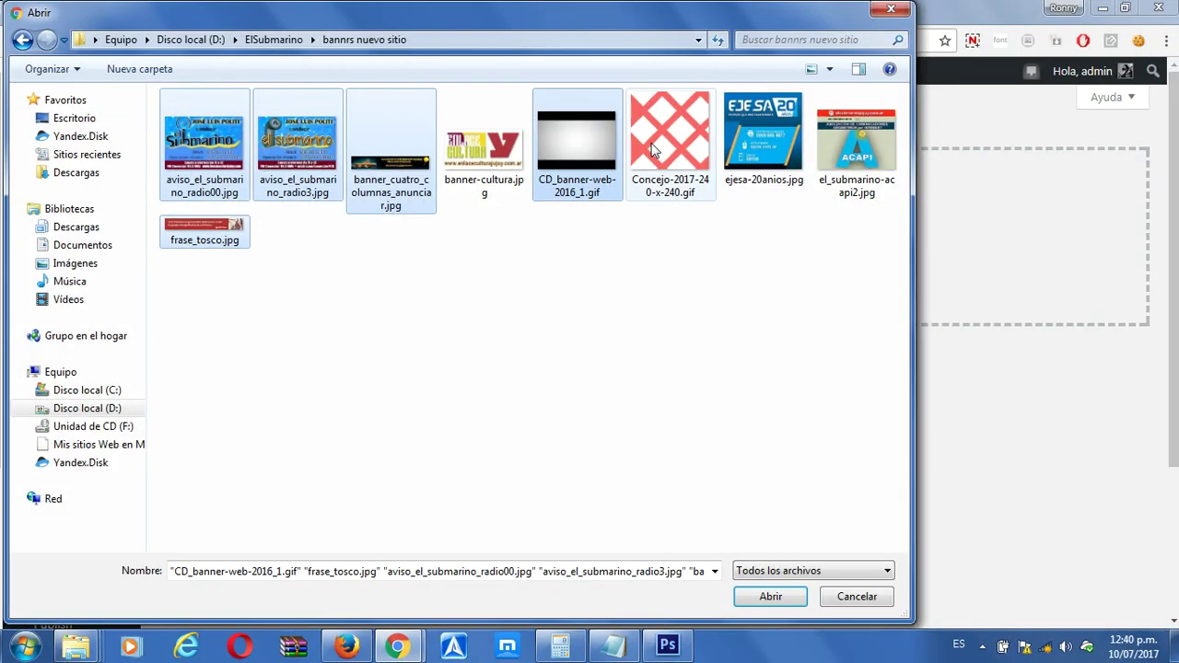
ctrl+click(732, 143)
ctrl+click(764, 141)
ctrl+click(571, 147)
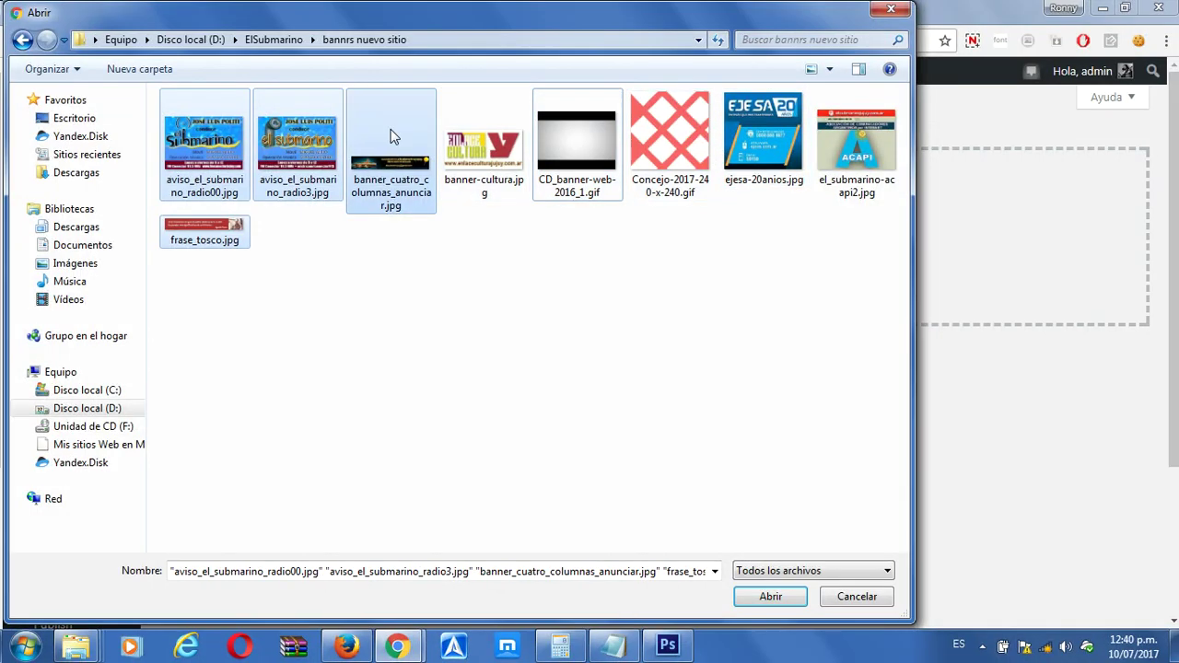
ctrl+click(297, 138)
ctrl+click(186, 129)
ctrl+click(192, 243)
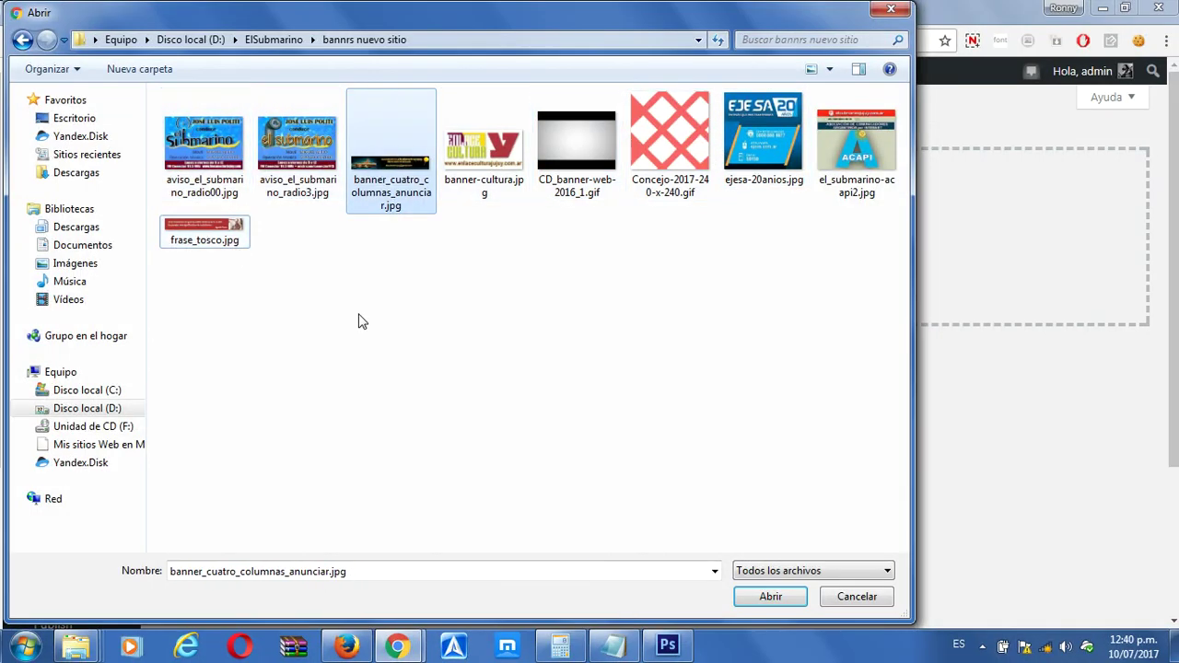
click(493, 162)
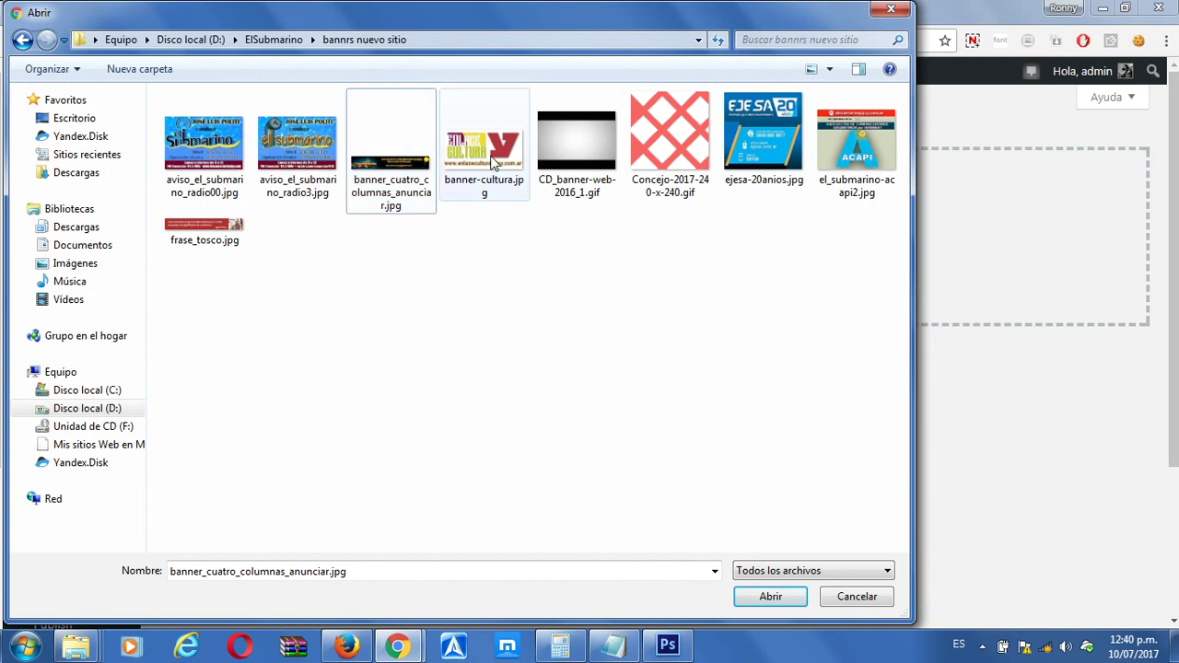
Upload the image banner_cuatro_columnas_anunciar.jpg to the media library
click(415, 185)
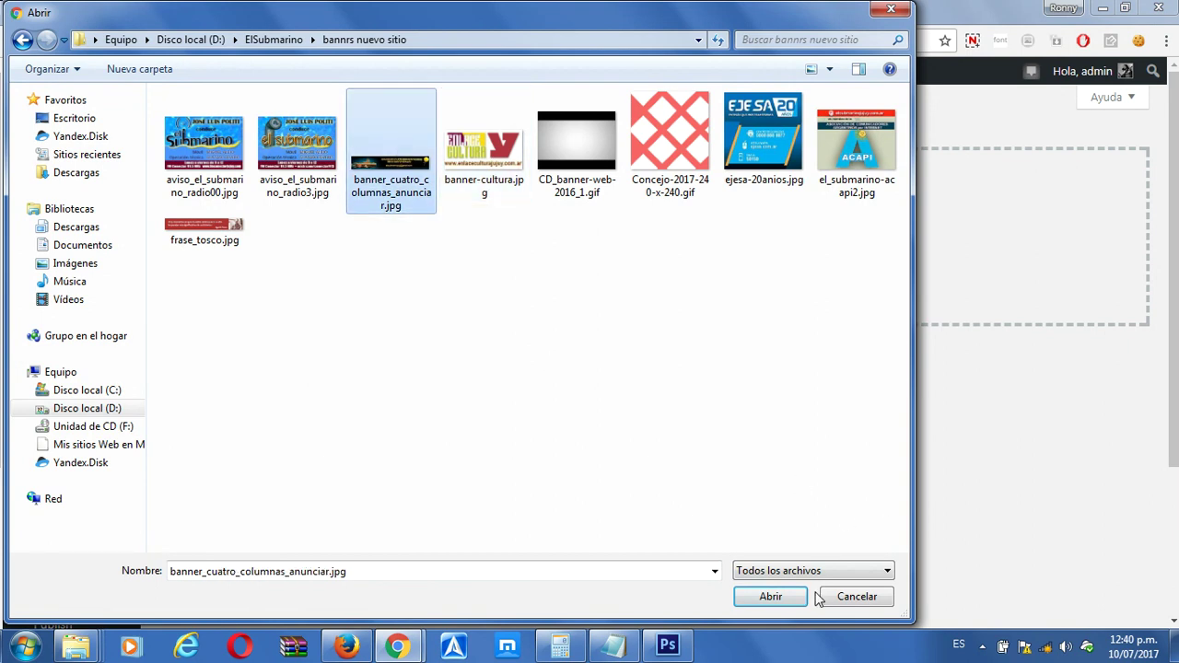
click(772, 597)
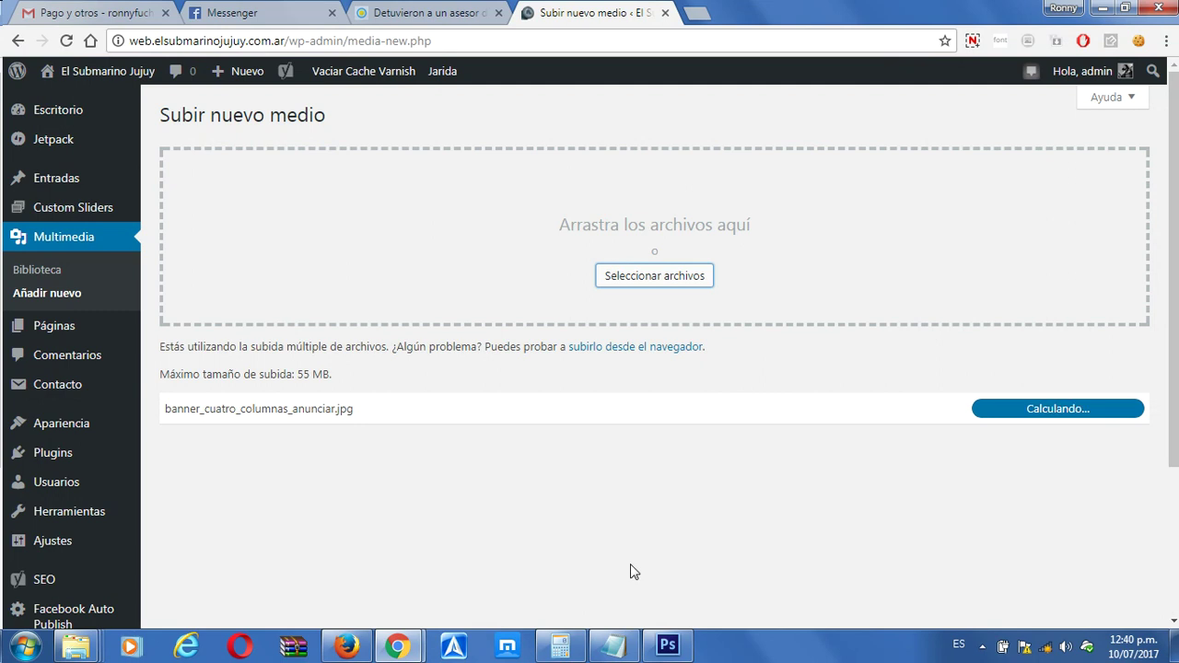
drag(194, 416, 384, 424)
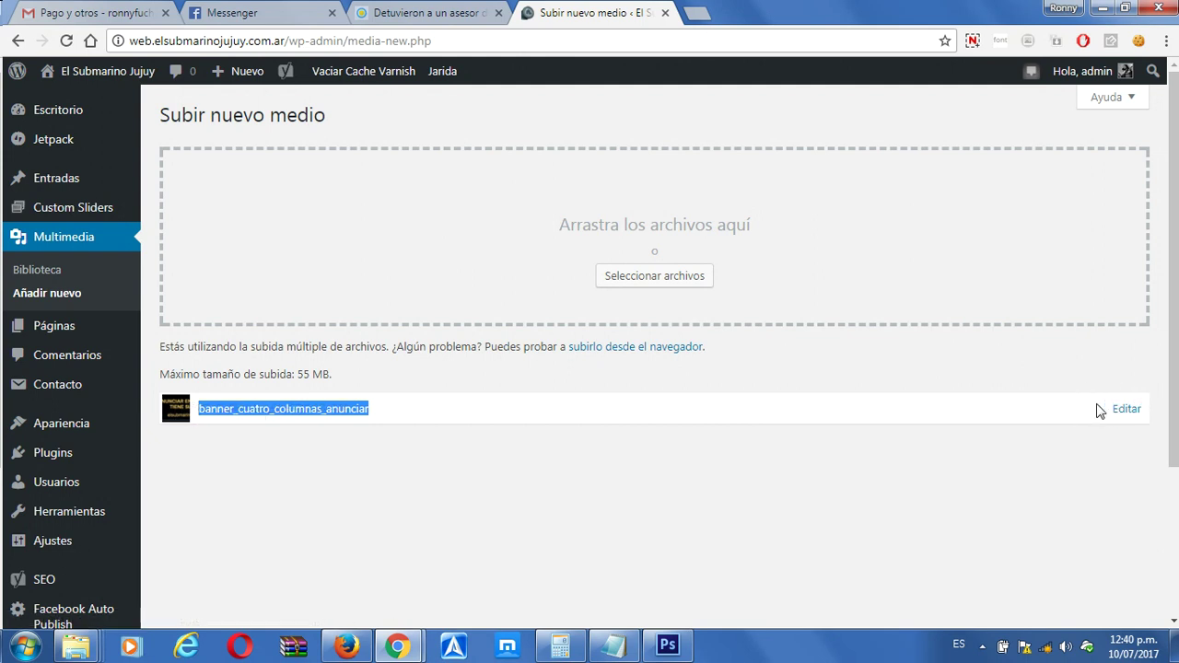
click(1148, 416)
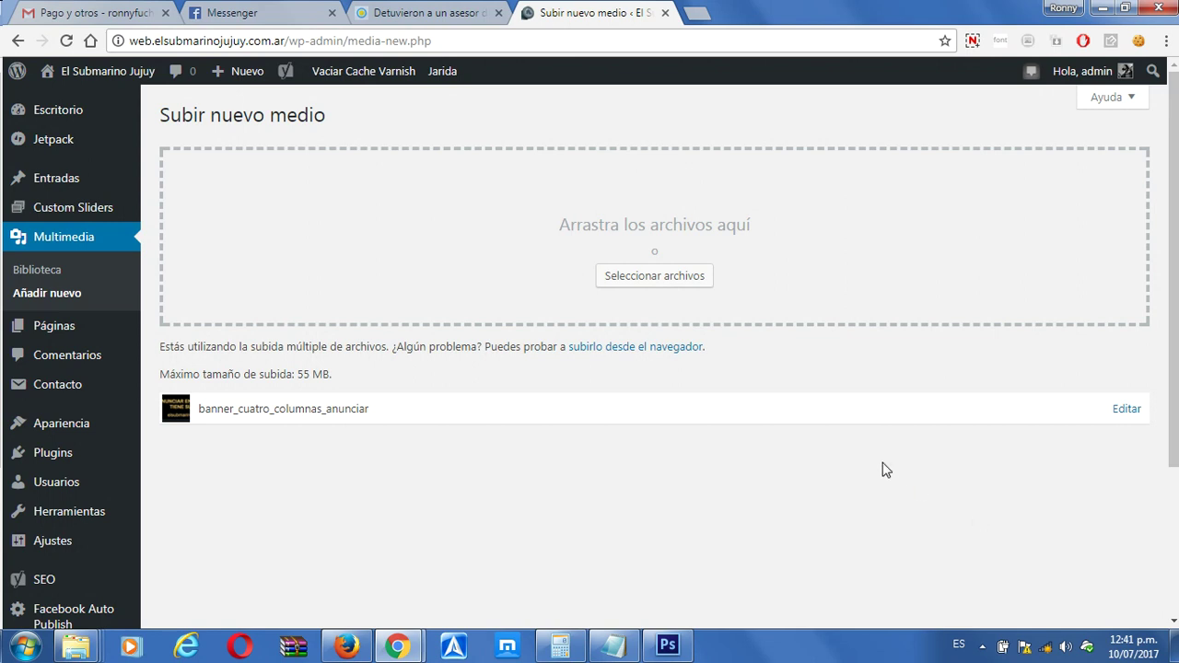
click(964, 44)
click(871, 154)
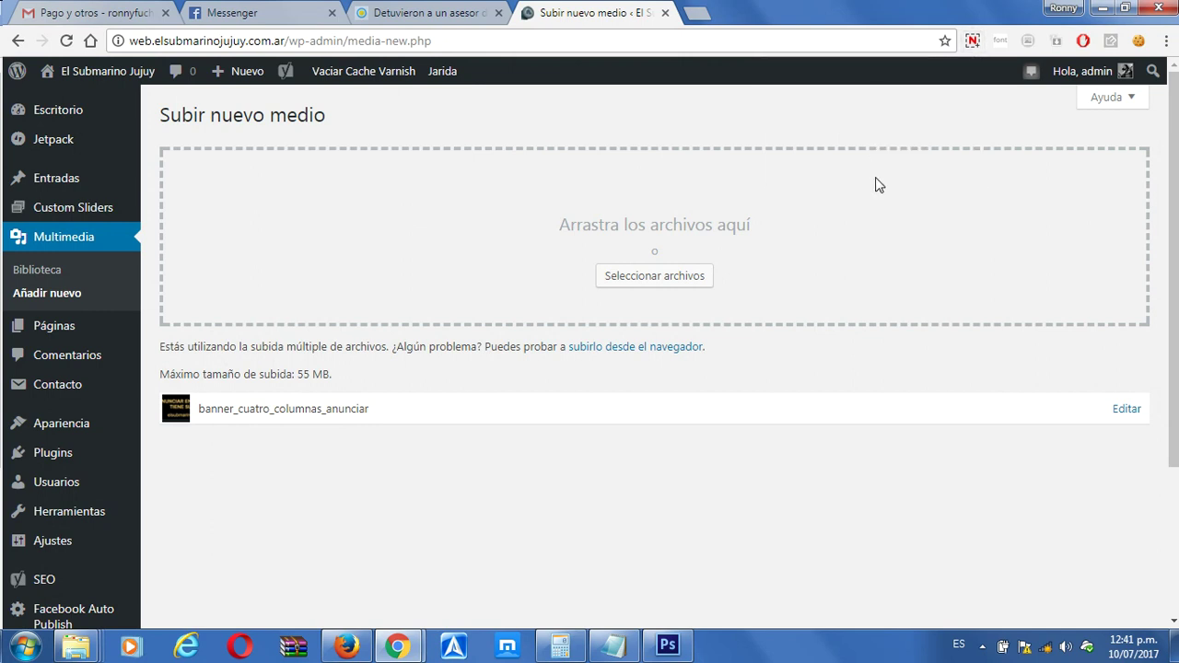